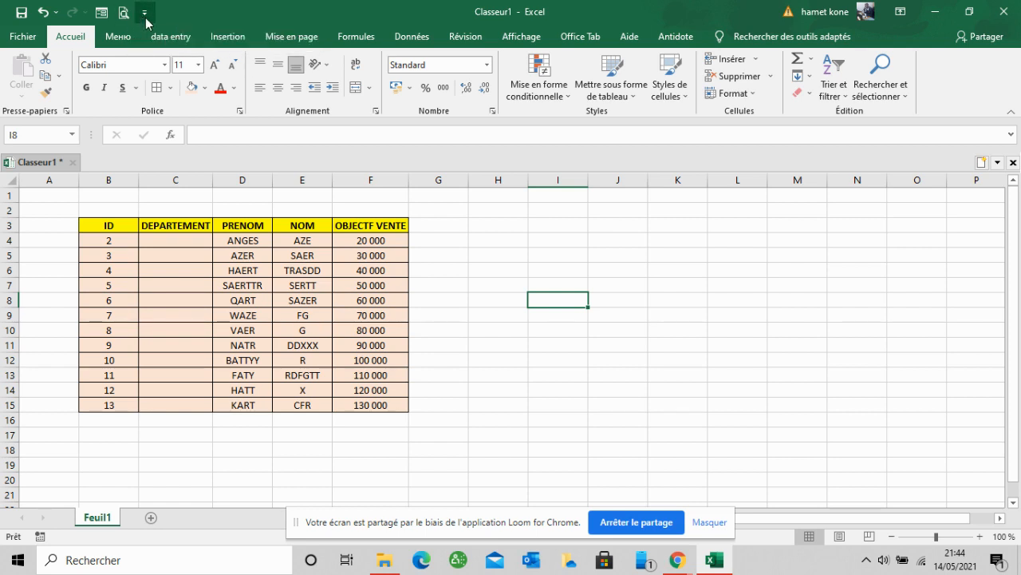
# Step: Add the Appareil photo command, found among all commands, to the Quick Access Toolbar for all documents
pyautogui.click(146, 14)
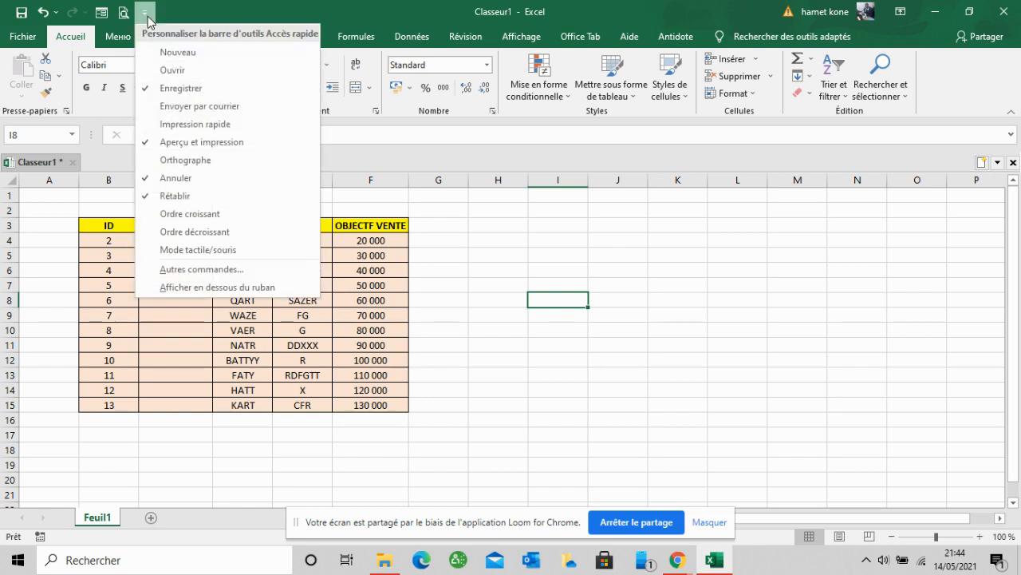
pyautogui.click(189, 271)
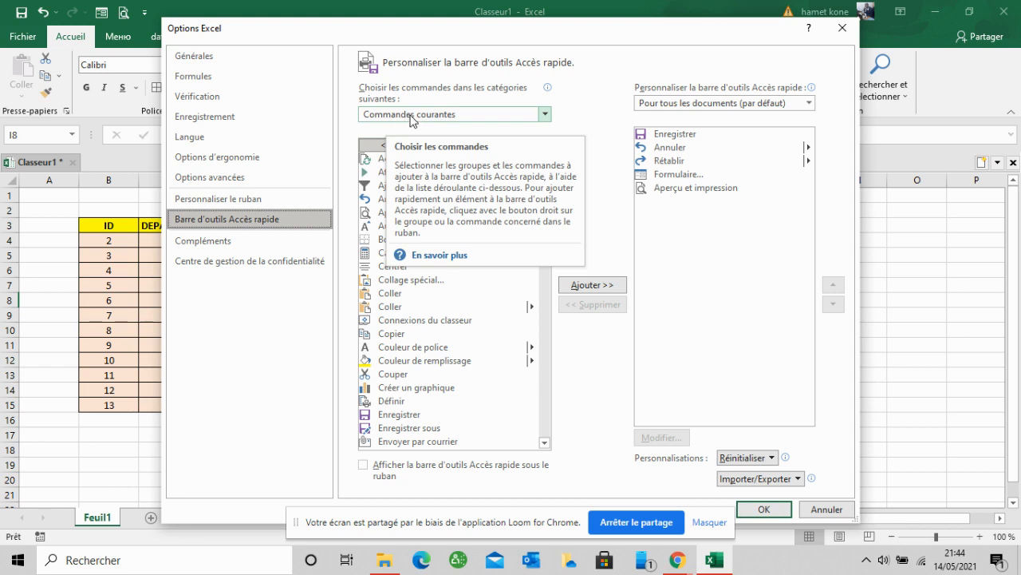
pyautogui.click(412, 117)
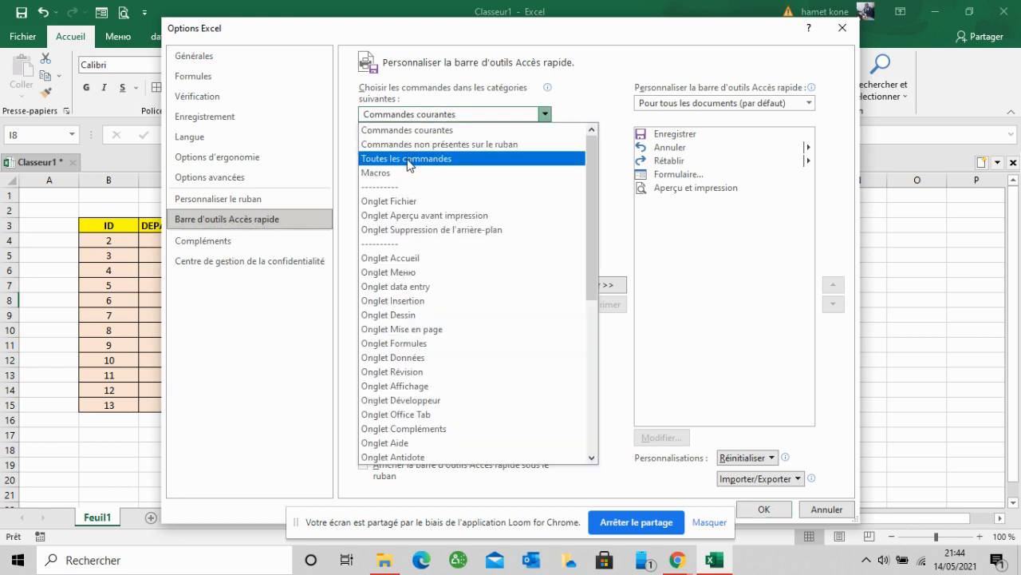
pyautogui.click(408, 158)
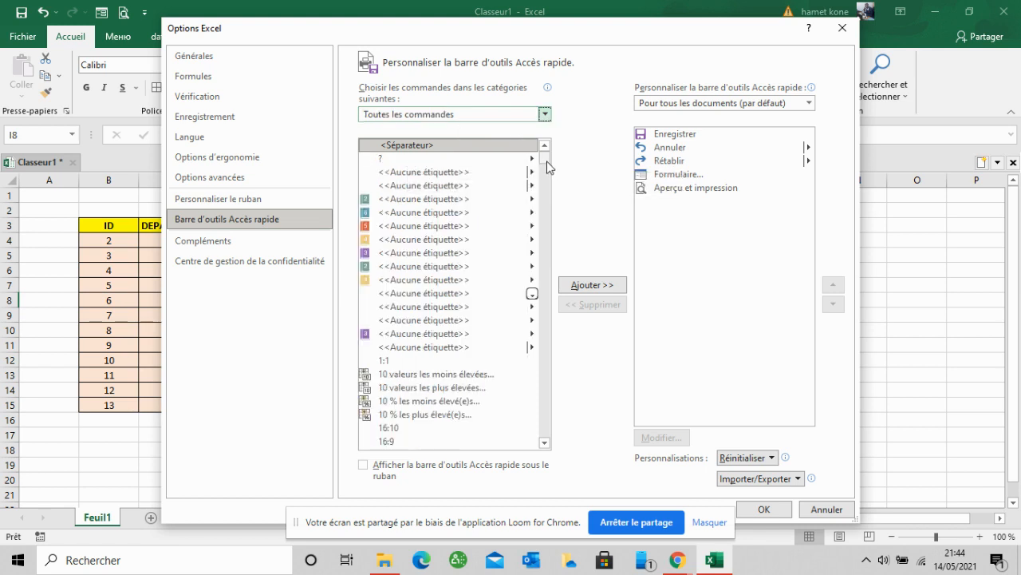
pyautogui.moveTo(547, 162); pyautogui.dragTo(544, 206)
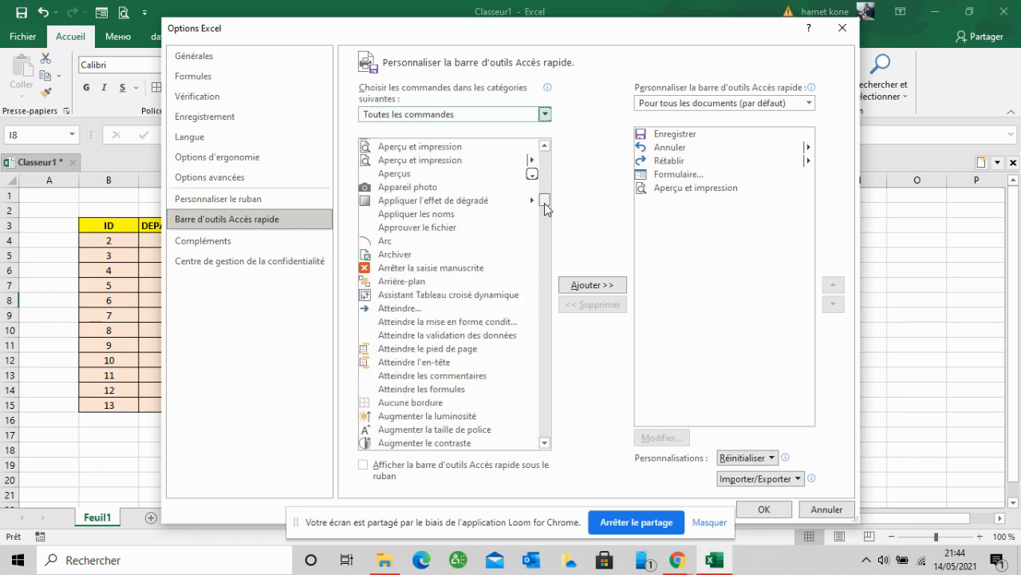
pyautogui.click(400, 190)
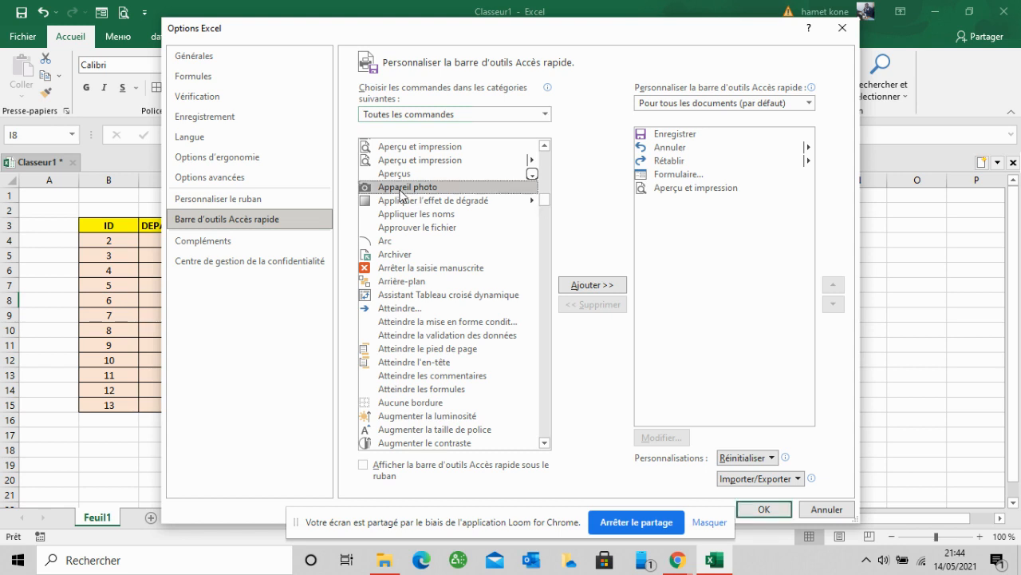
pyautogui.click(591, 287)
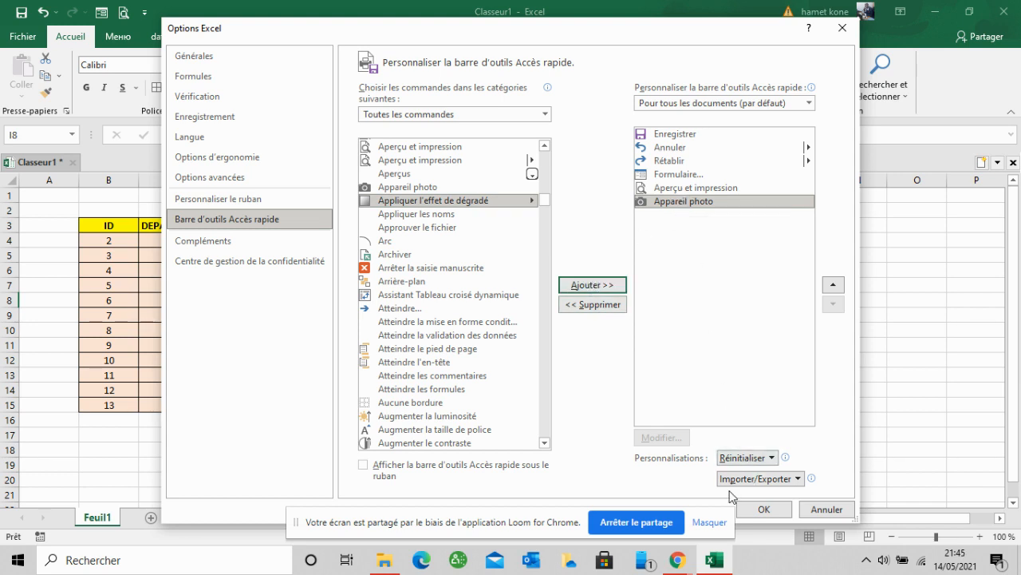
pyautogui.click(754, 510)
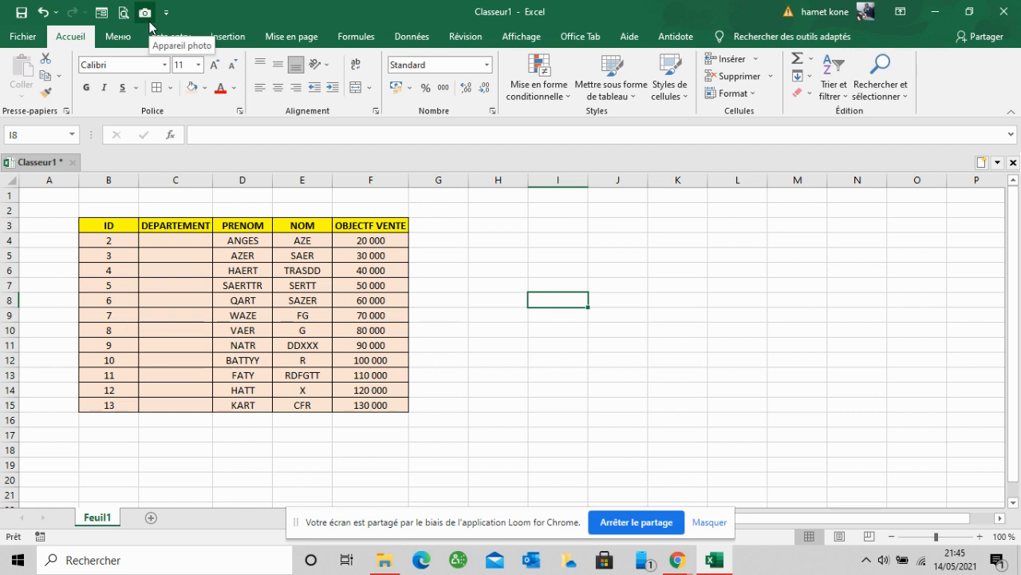
# Step: Capture the table B3:F15 with the Appareil photo command and place its linked picture around H4, beside the table
pyautogui.moveTo(104, 225); pyautogui.dragTo(348, 398)
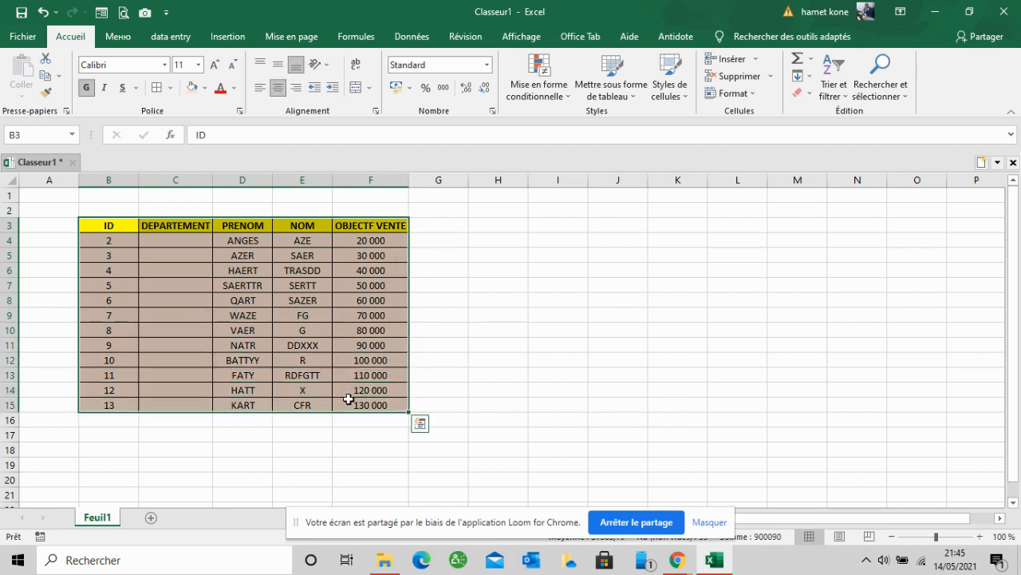
pyautogui.click(145, 14)
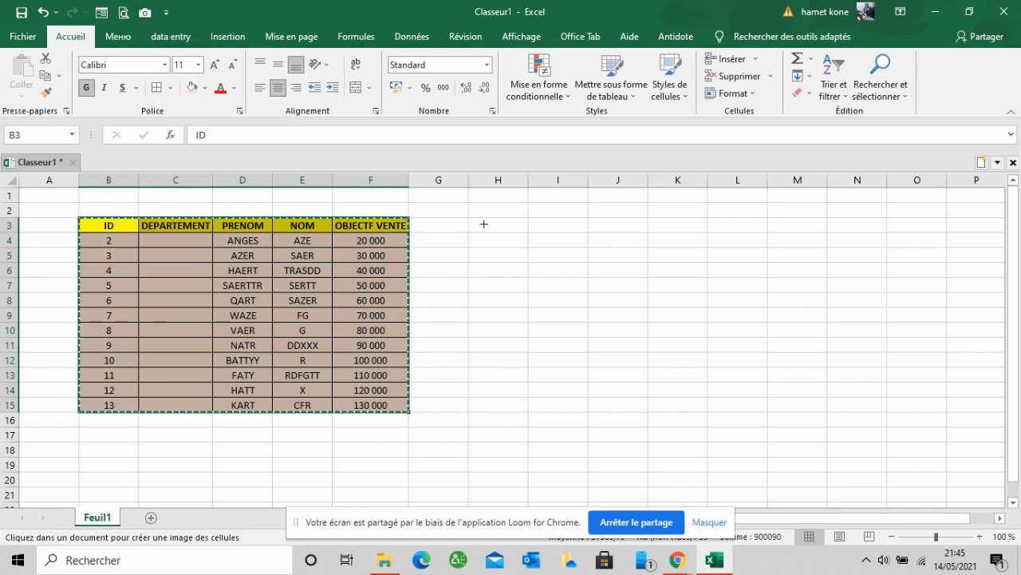
pyautogui.moveTo(508, 229); pyautogui.dragTo(910, 258)
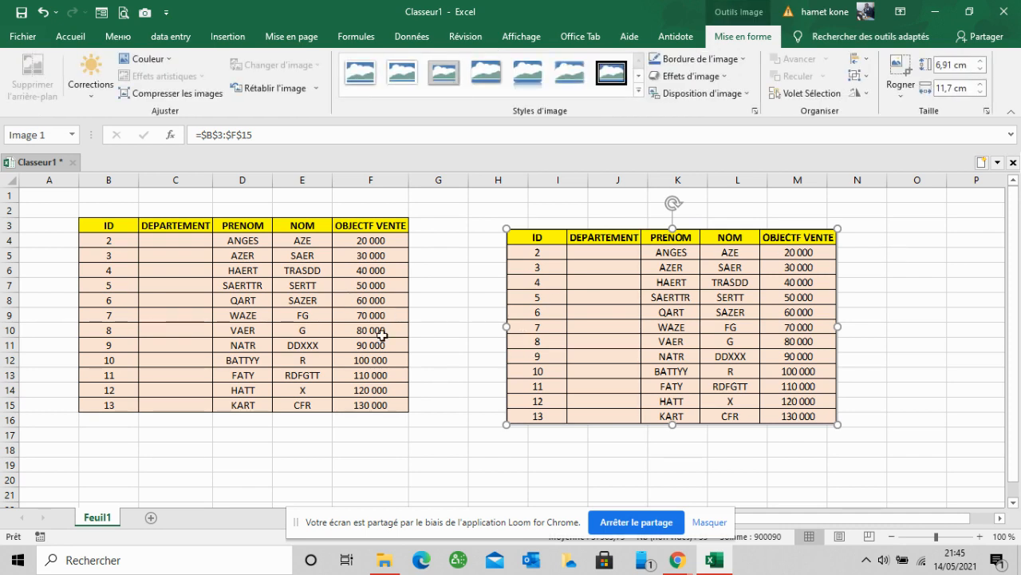
# Step: Set the sales target in F4 of the source table to 50000
pyautogui.click(368, 240)
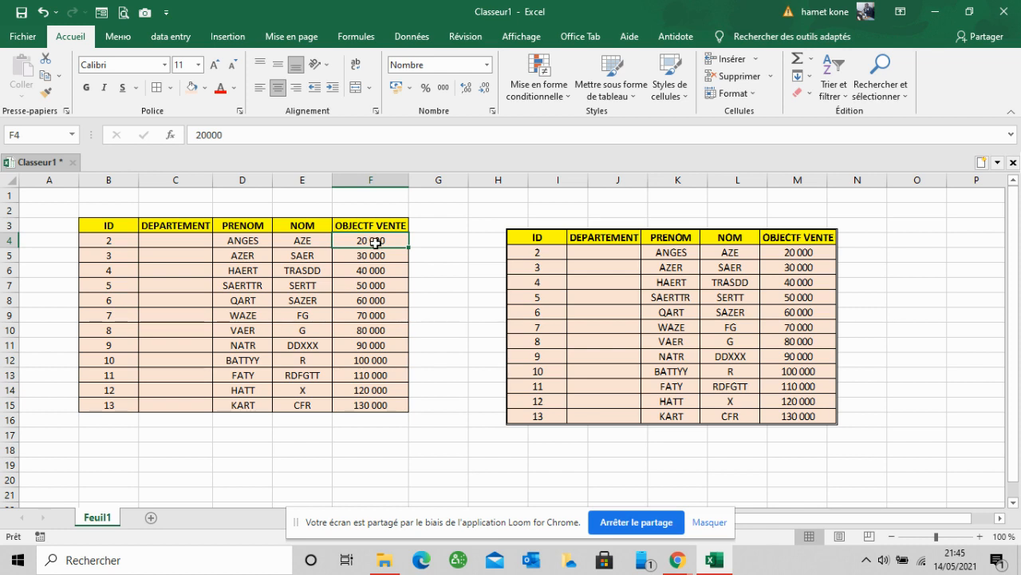
pyautogui.doubleClick(375, 242)
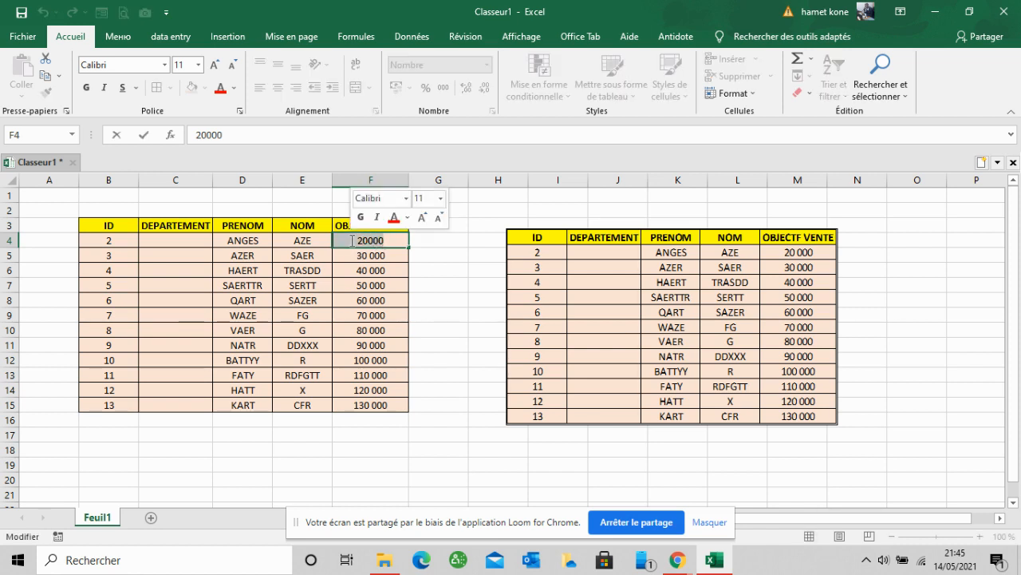
pyautogui.write('50000')
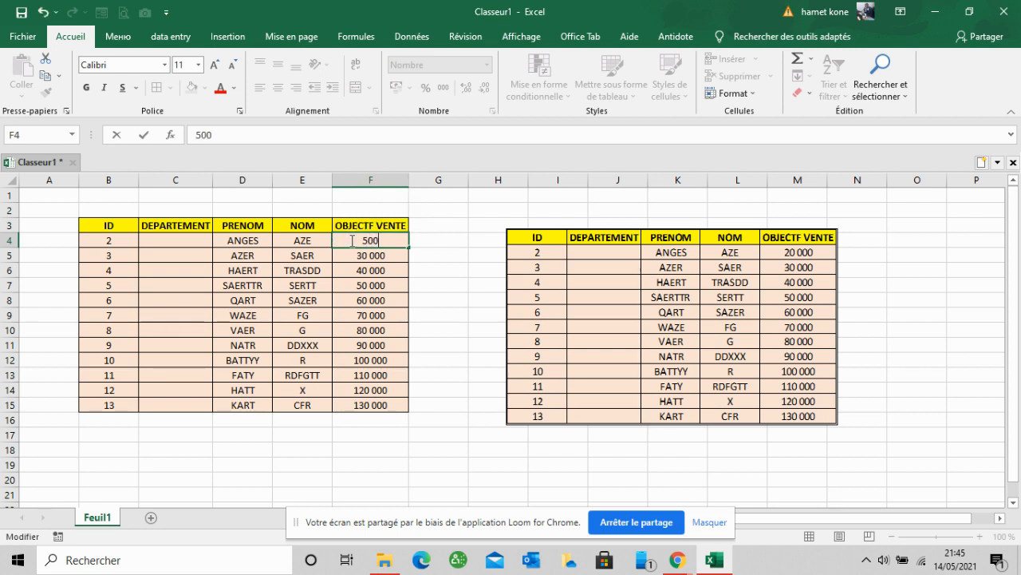
pyautogui.click(431, 419)
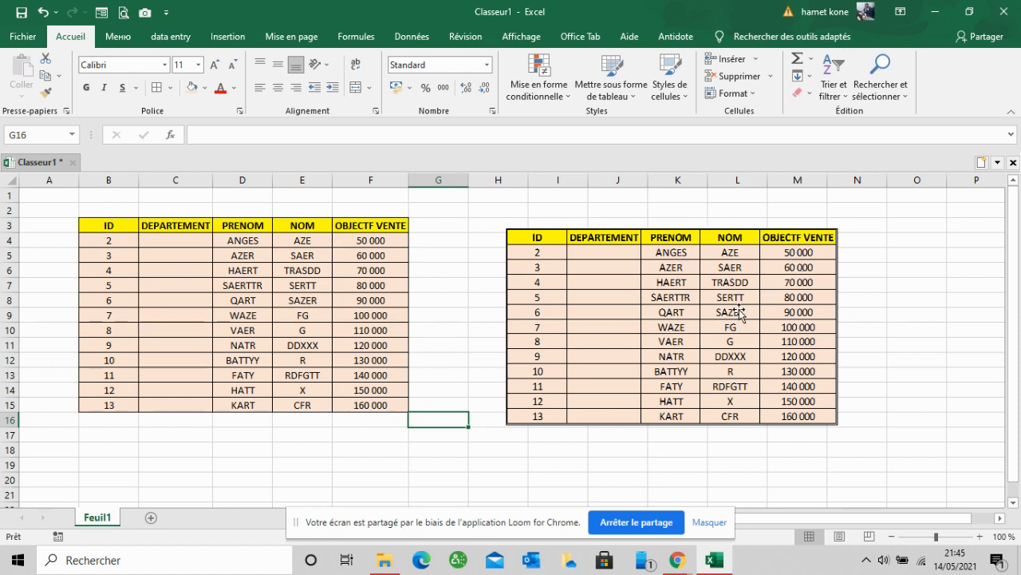
pyautogui.click(367, 285)
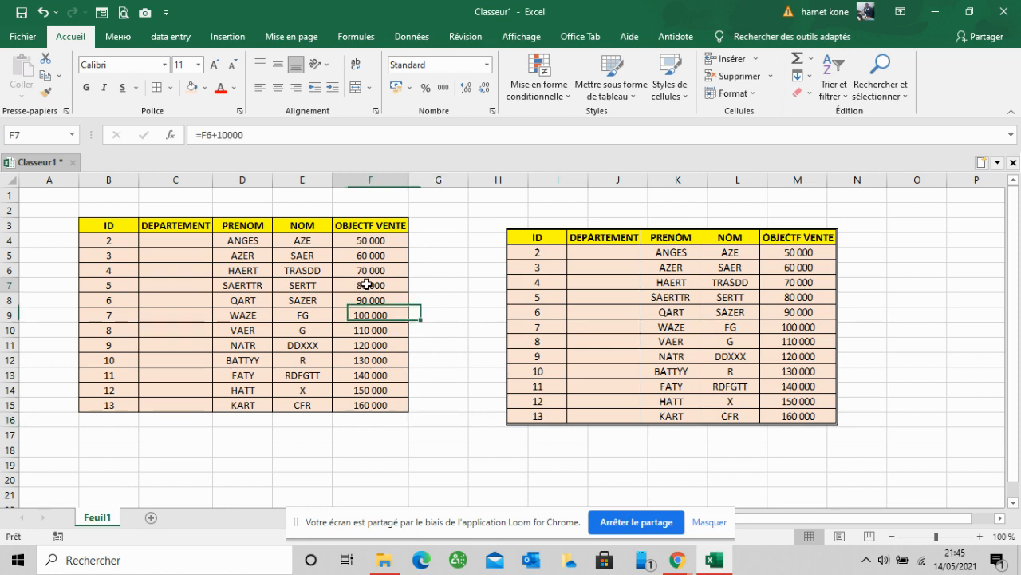
pyautogui.click(788, 319)
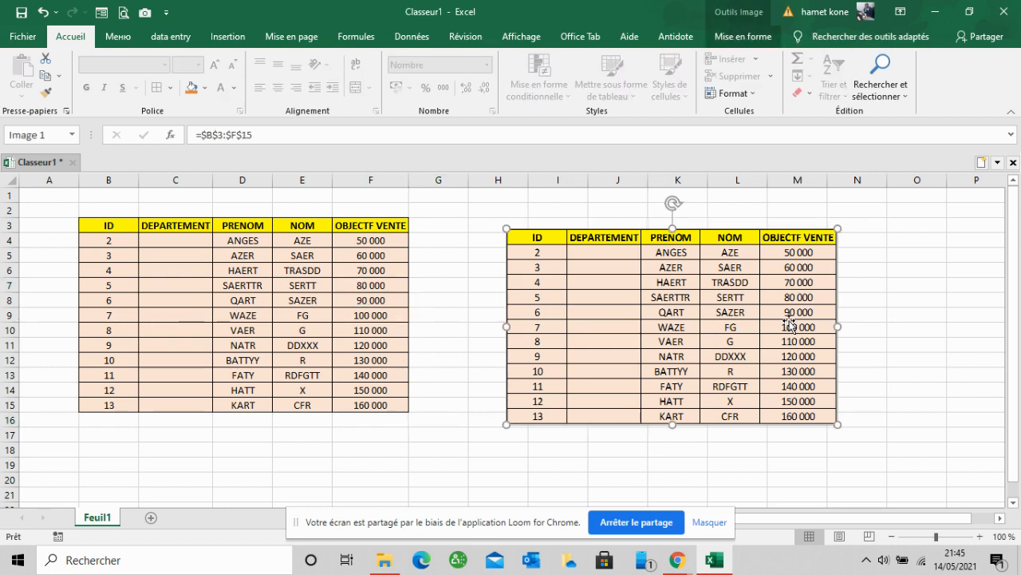
pyautogui.click(216, 210)
pyautogui.click(221, 266)
pyautogui.click(311, 323)
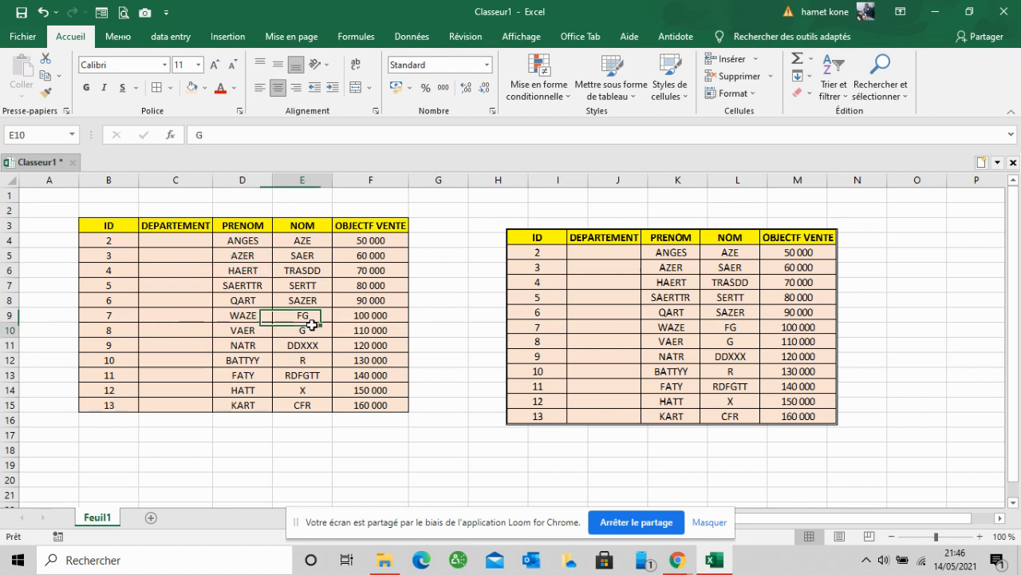
pyautogui.doubleClick(364, 300)
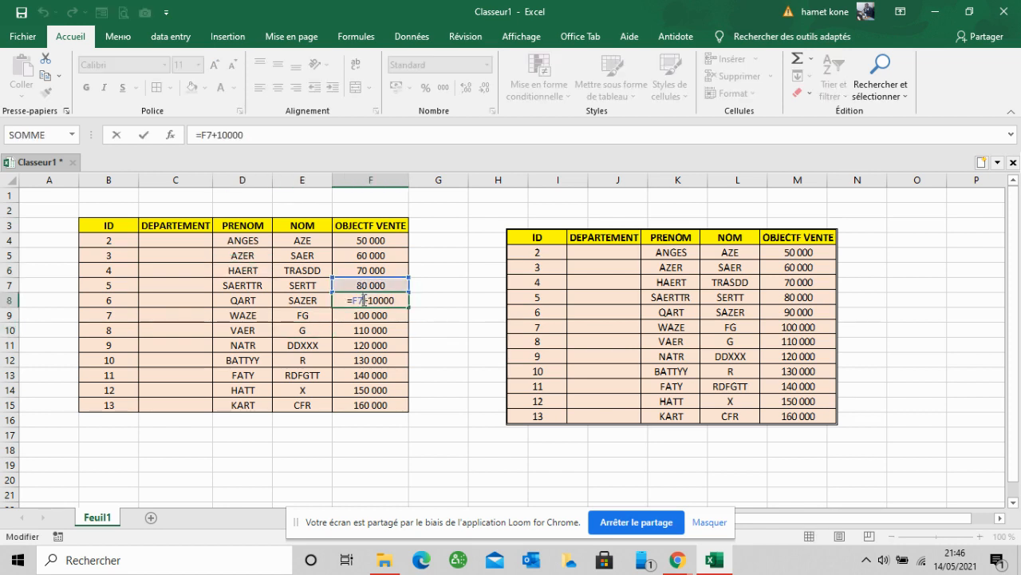
pyautogui.press('Return')
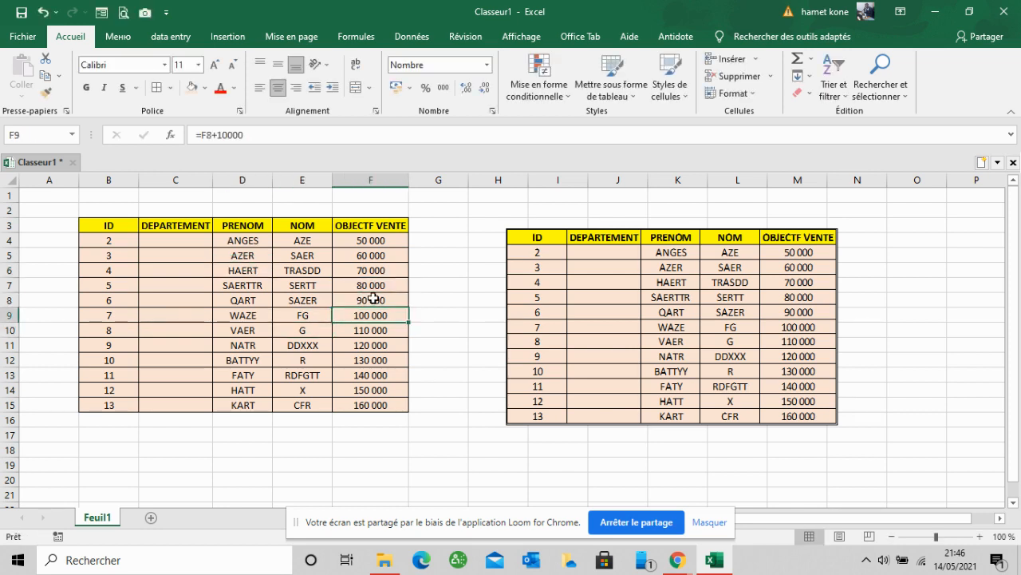
# Step: Replace the formula in F6 of the source table with the value 60000
pyautogui.click(385, 269)
pyautogui.doubleClick(385, 269)
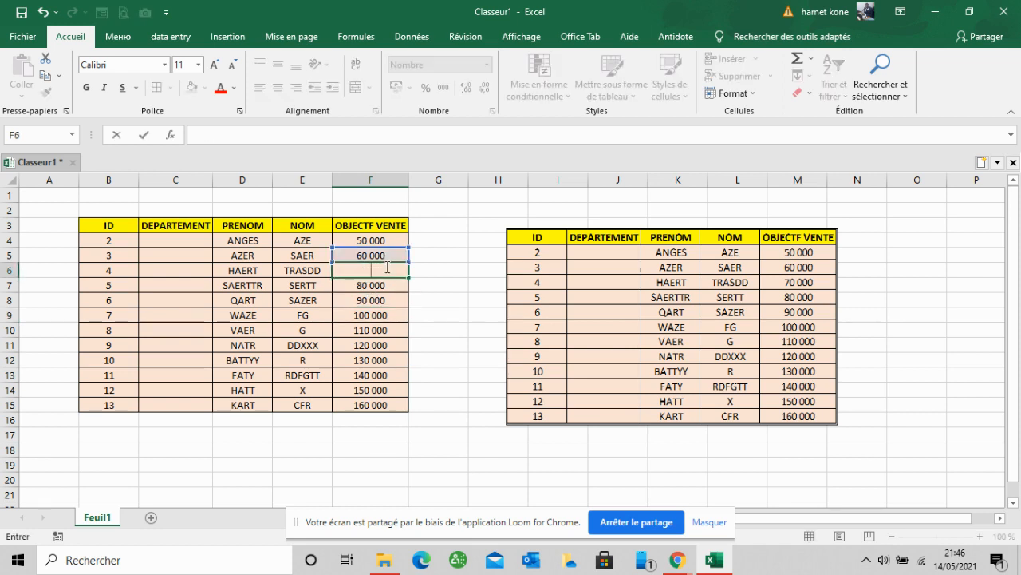
pyautogui.write('60000')
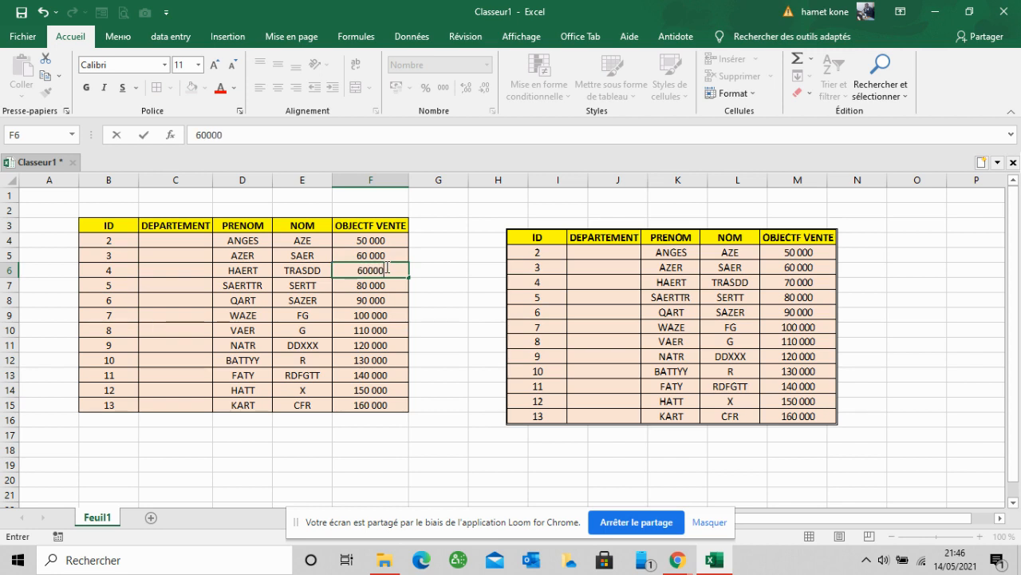
pyautogui.click(451, 269)
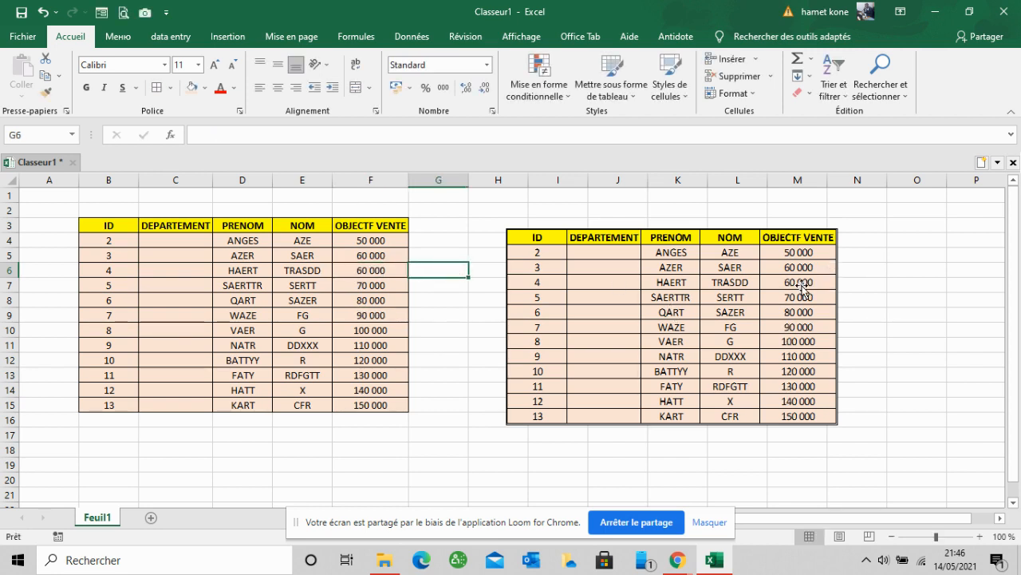
pyautogui.rightClick(657, 272)
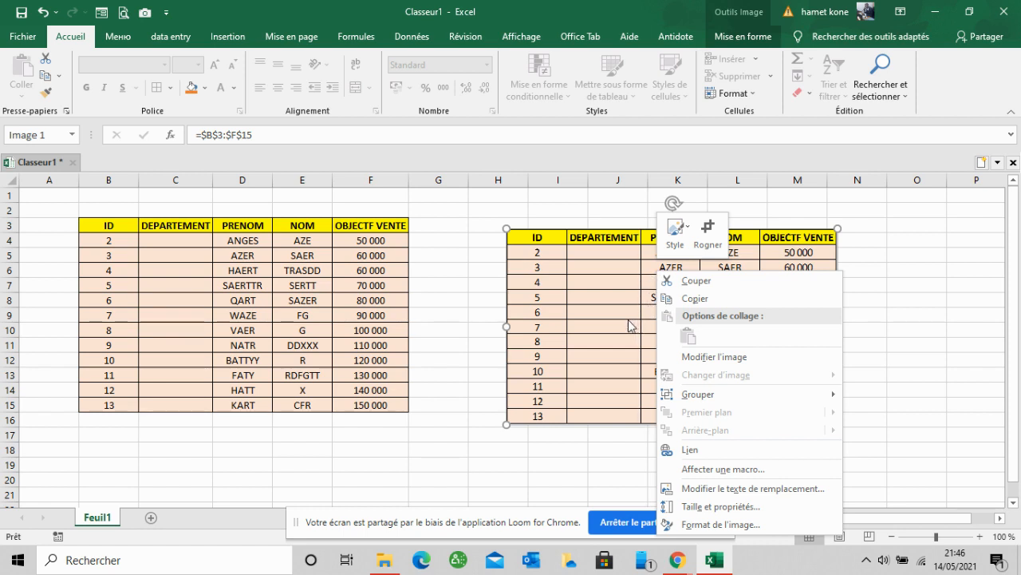
pyautogui.click(581, 272)
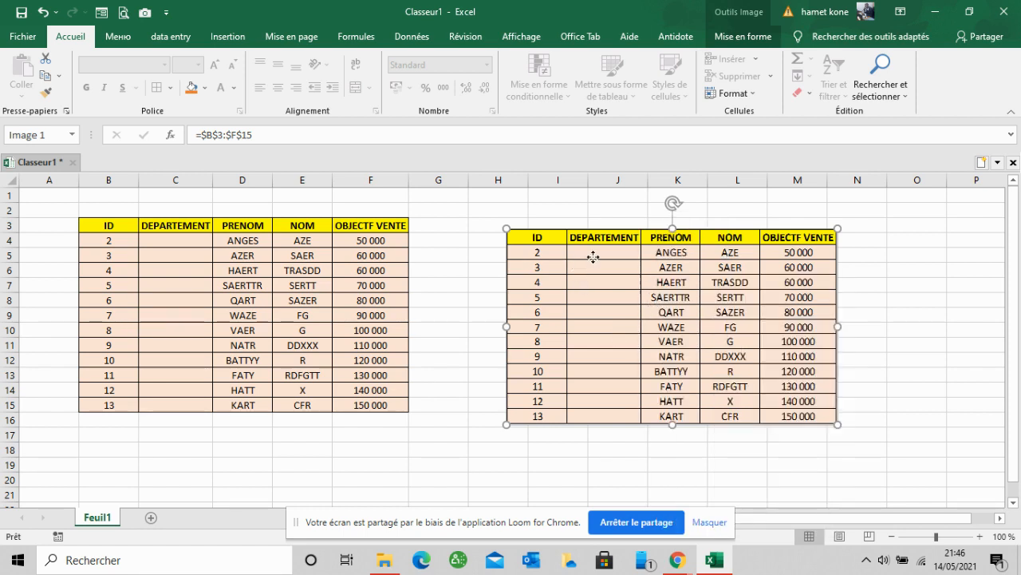
pyautogui.rightClick(593, 257)
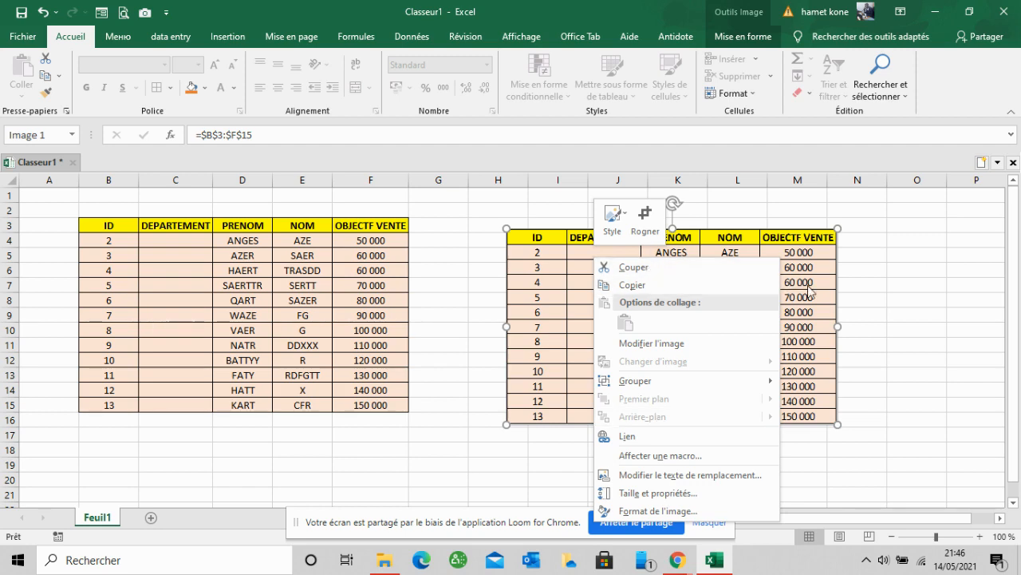
pyautogui.click(850, 266)
# Step: Move the linked picture closer to the source table, starting in column G, and copy it
pyautogui.moveTo(798, 262); pyautogui.dragTo(696, 272)
pyautogui.rightClick(696, 271)
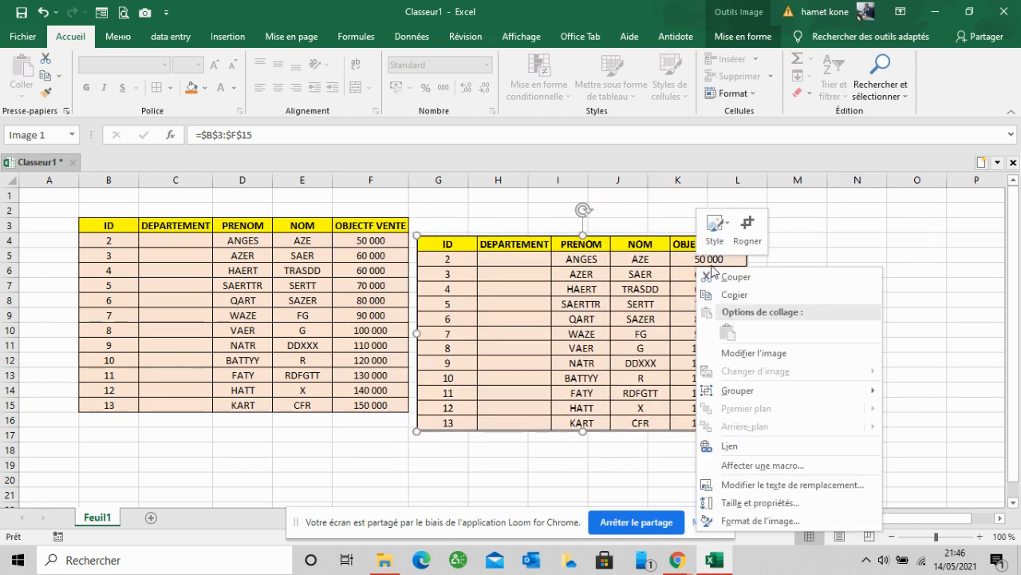
pyautogui.click(744, 295)
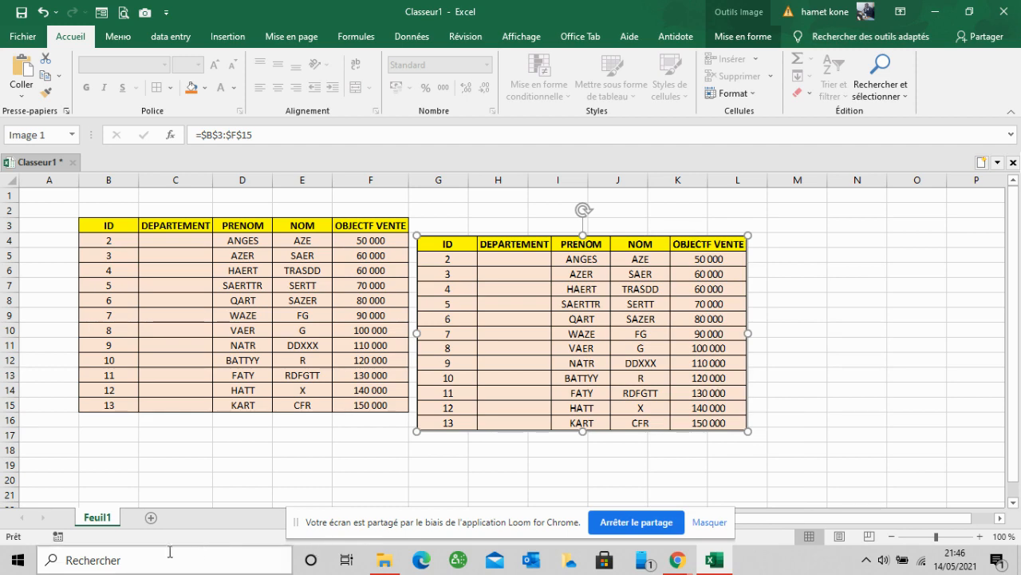
# Step: Add a new worksheet and paste the copied table at F7 as a static picture
pyautogui.click(151, 518)
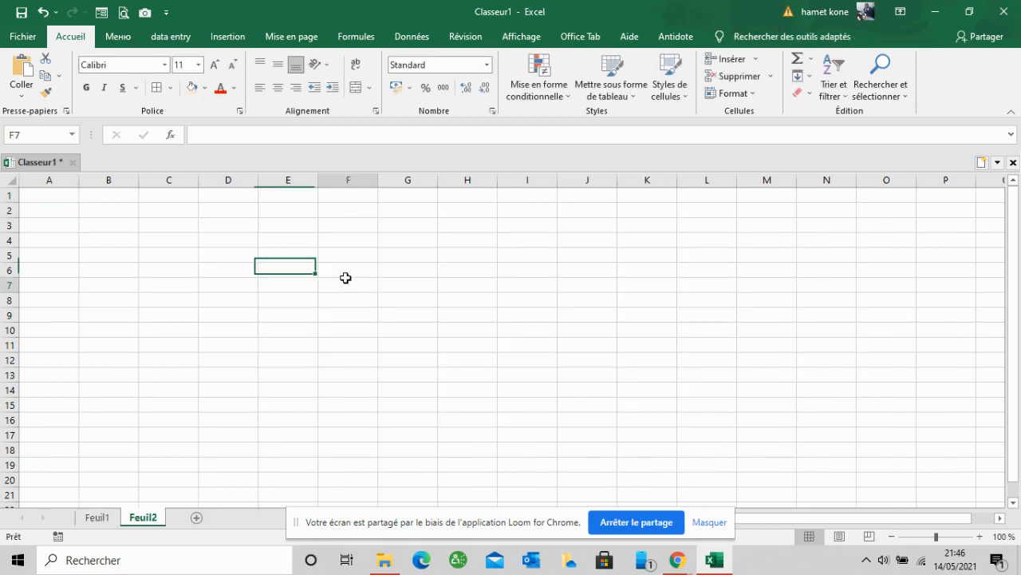
pyautogui.rightClick(346, 283)
pyautogui.click(423, 215)
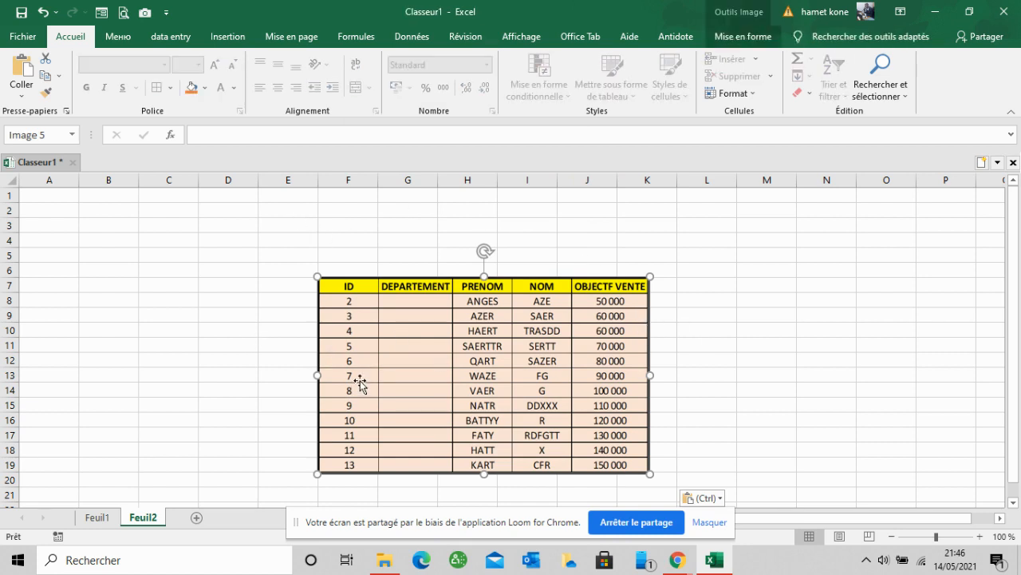
# Step: Show the source choices for changing the pasted table picture on Feuil2
pyautogui.rightClick(424, 352)
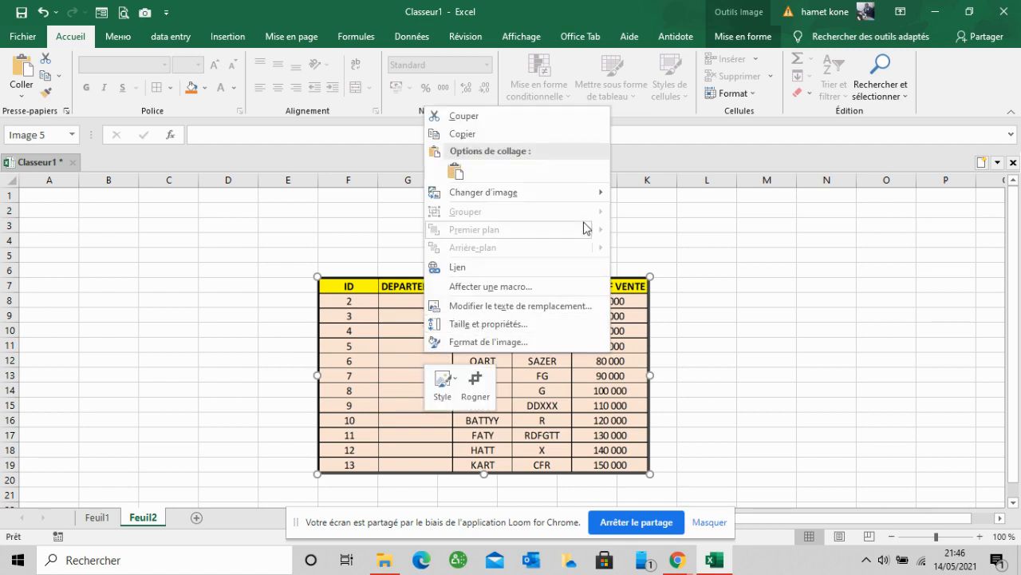
pyautogui.moveTo(591, 195)
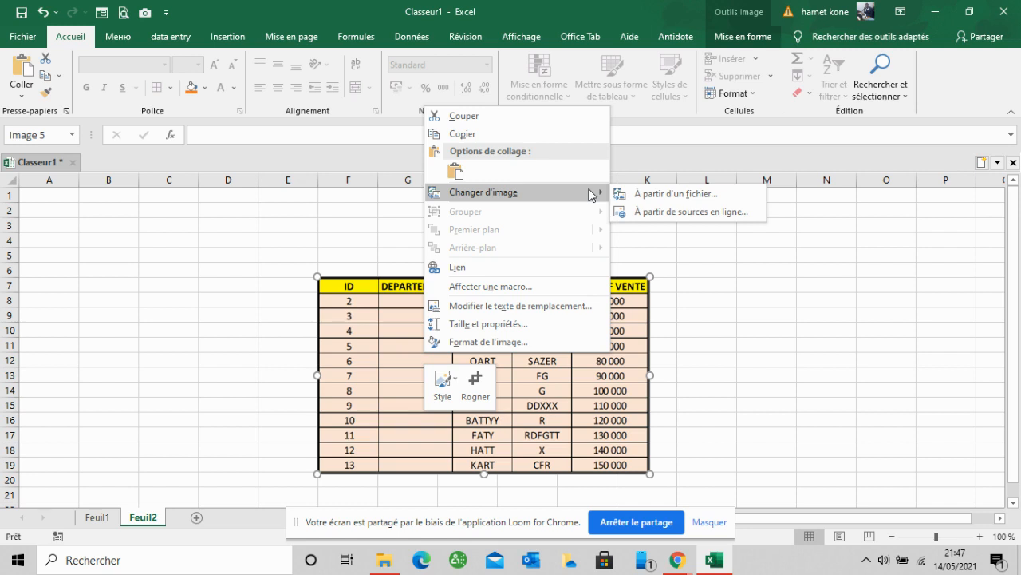